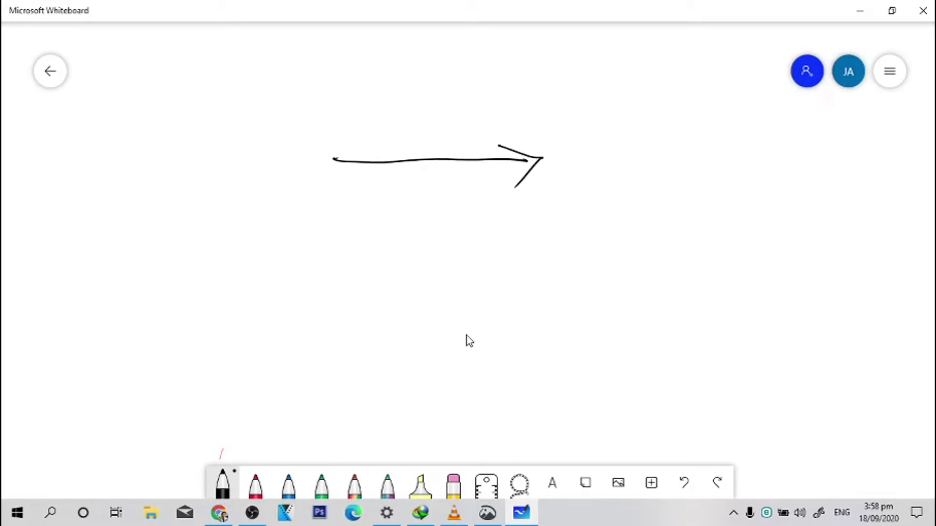
- Write the letter A above the right-pointing black arrow
{"action": "mouse_move", "coordinate": [429, 152]}
{"action": "left_mouse_down"}
{"action": "mouse_move", "coordinate": [452, 151]}
{"action": "mouse_move", "coordinate": [454, 142]}
{"action": "left_mouse_up"}
- Draw parallel B-labelled arrows down from both ends of A and close the bottom edge
{"action": "mouse_move", "coordinate": [335, 159]}
{"action": "left_mouse_down"}
{"action": "mouse_move", "coordinate": [265, 284]}
{"action": "mouse_move", "coordinate": [281, 274]}
{"action": "left_mouse_up"}
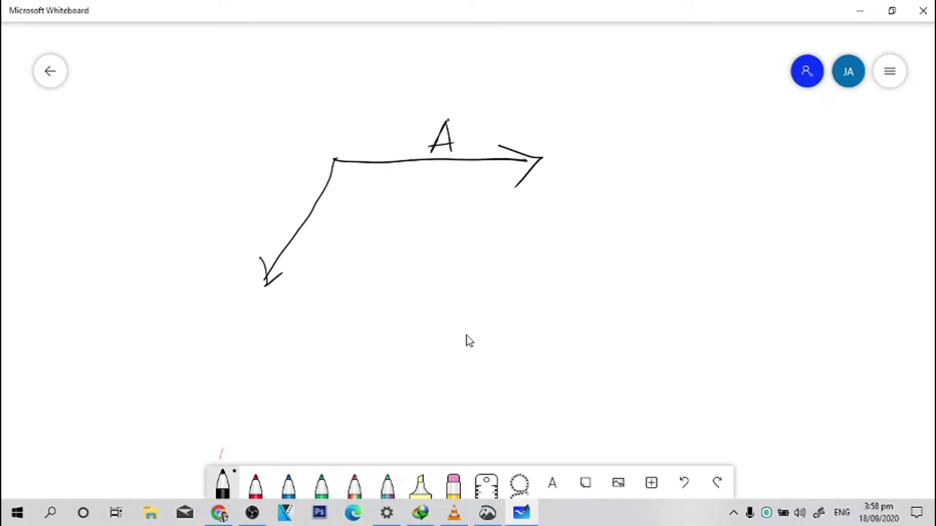
{"action": "left_click_drag", "start_coordinate": [265, 197], "coordinate": [268, 223]}
{"action": "mouse_move", "coordinate": [541, 159]}
{"action": "left_mouse_down"}
{"action": "mouse_move", "coordinate": [472, 276]}
{"action": "mouse_move", "coordinate": [469, 259]}
{"action": "mouse_move", "coordinate": [467, 283]}
{"action": "left_mouse_up"}
{"action": "left_click_drag", "start_coordinate": [467, 283], "coordinate": [487, 274]}
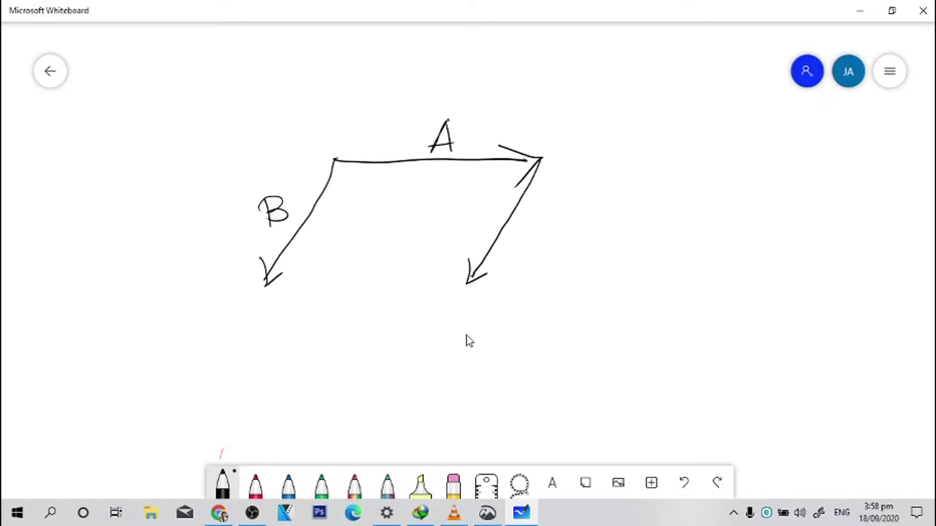
{"action": "left_click_drag", "start_coordinate": [526, 208], "coordinate": [520, 242]}
{"action": "mouse_move", "coordinate": [515, 218]}
{"action": "left_mouse_down"}
{"action": "mouse_move", "coordinate": [520, 242]}
{"action": "mouse_move", "coordinate": [541, 211]}
{"action": "mouse_move", "coordinate": [522, 239]}
{"action": "left_mouse_up"}
{"action": "mouse_move", "coordinate": [265, 283]}
{"action": "left_mouse_down"}
{"action": "mouse_move", "coordinate": [456, 278]}
{"action": "mouse_move", "coordinate": [442, 269]}
{"action": "mouse_move", "coordinate": [459, 288]}
{"action": "left_mouse_up"}
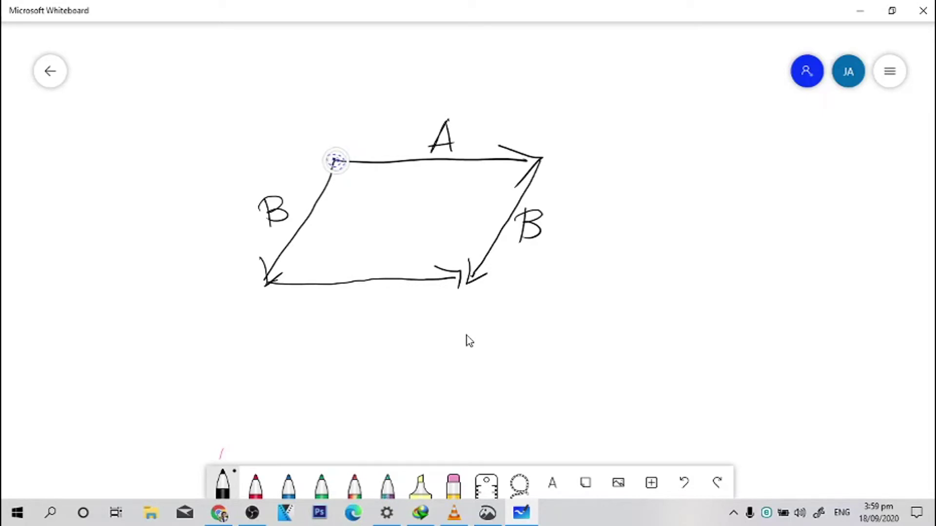
{"action": "mouse_move", "coordinate": [335, 162]}
{"action": "left_mouse_down"}
{"action": "mouse_move", "coordinate": [412, 238]}
{"action": "mouse_move", "coordinate": [463, 268]}
{"action": "left_mouse_up"}
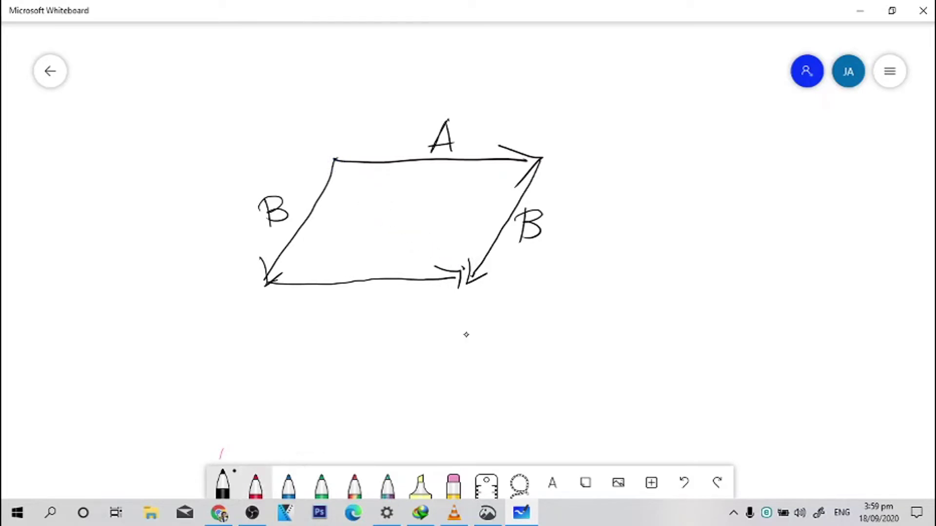
- In red, draw the diagonal from top-left to bottom-right corner, label it R, undoing a stray erase
{"action": "left_click", "coordinate": [256, 484]}
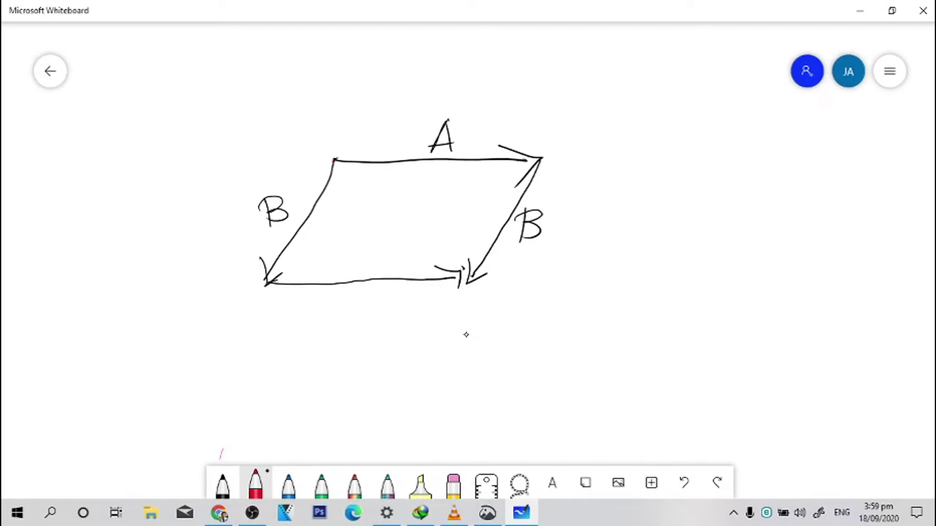
{"action": "mouse_move", "coordinate": [334, 160]}
{"action": "left_mouse_down"}
{"action": "mouse_move", "coordinate": [346, 171]}
{"action": "mouse_move", "coordinate": [356, 162]}
{"action": "left_mouse_up"}
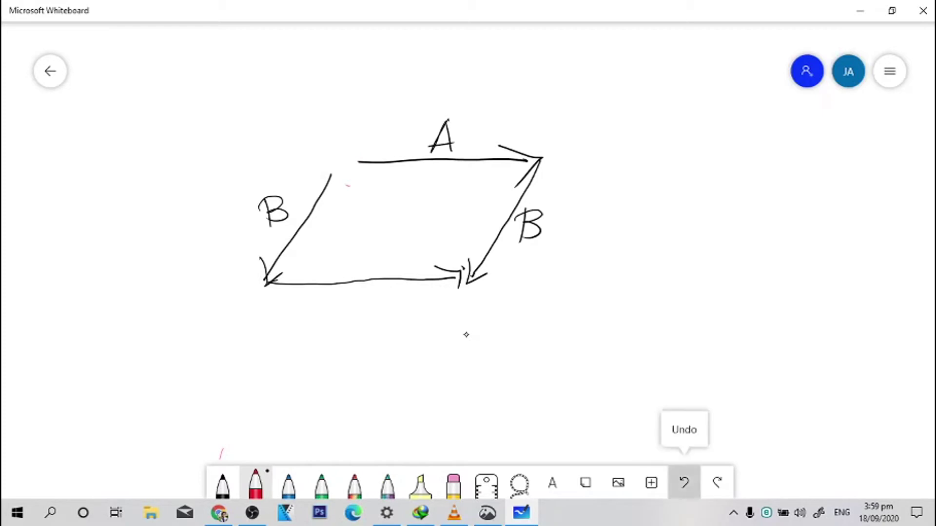
{"action": "left_click", "coordinate": [684, 483]}
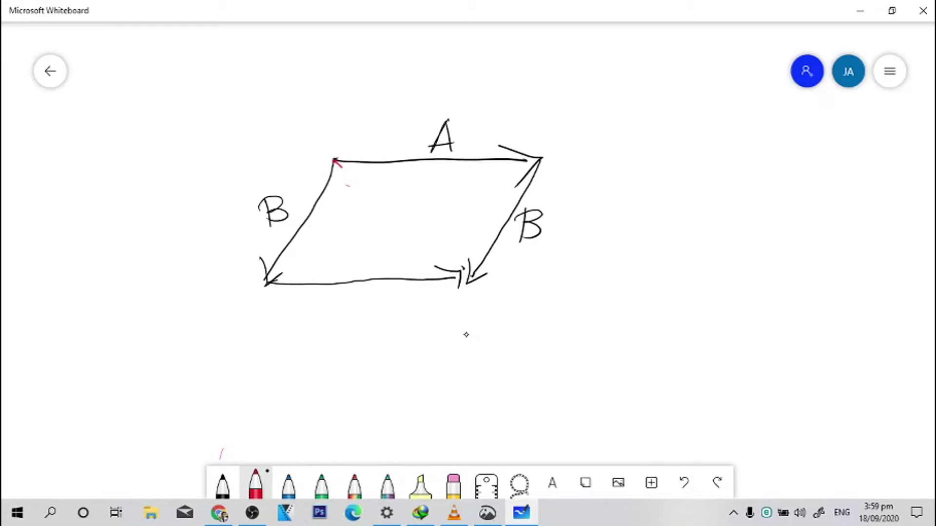
{"action": "mouse_move", "coordinate": [334, 161]}
{"action": "left_mouse_down"}
{"action": "mouse_move", "coordinate": [445, 263]}
{"action": "mouse_move", "coordinate": [464, 267]}
{"action": "left_mouse_up"}
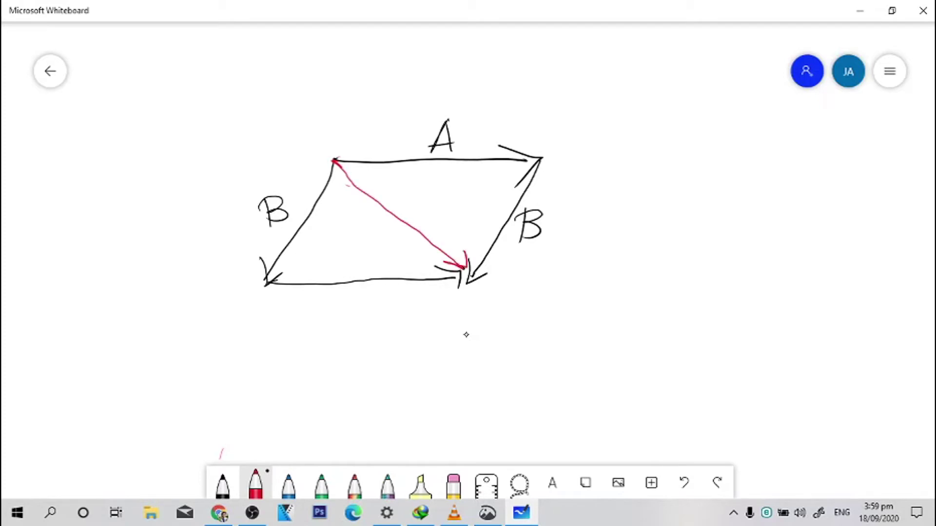
{"action": "mouse_move", "coordinate": [393, 185]}
{"action": "left_mouse_down"}
{"action": "mouse_move", "coordinate": [395, 204]}
{"action": "mouse_move", "coordinate": [391, 190]}
{"action": "mouse_move", "coordinate": [420, 193]}
{"action": "mouse_move", "coordinate": [419, 223]}
{"action": "left_mouse_up"}
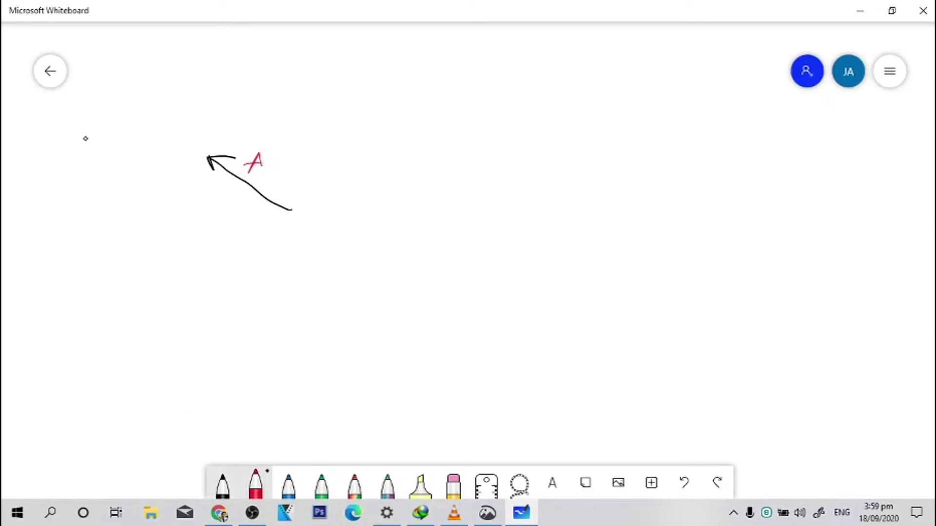
- Draw a black arrow down-left from A's tail, label it B in red, and draw the left side
{"action": "left_click", "coordinate": [222, 485]}
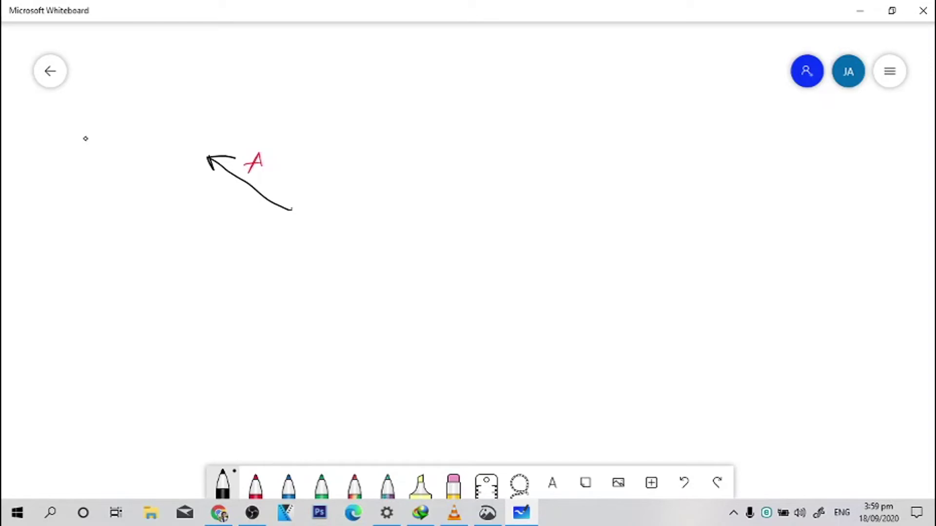
{"action": "mouse_move", "coordinate": [291, 210]}
{"action": "left_mouse_down"}
{"action": "mouse_move", "coordinate": [220, 323]}
{"action": "mouse_move", "coordinate": [214, 302]}
{"action": "mouse_move", "coordinate": [235, 311]}
{"action": "left_mouse_up"}
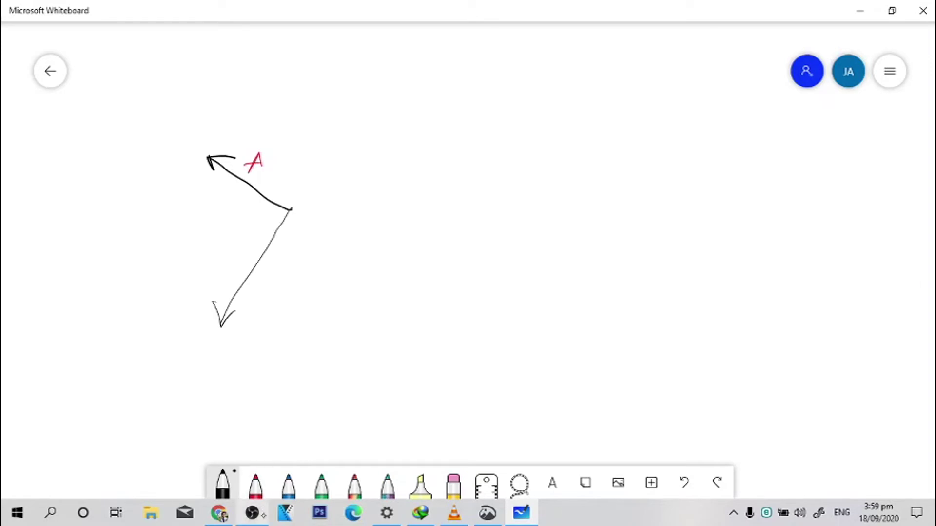
{"action": "left_click", "coordinate": [254, 485]}
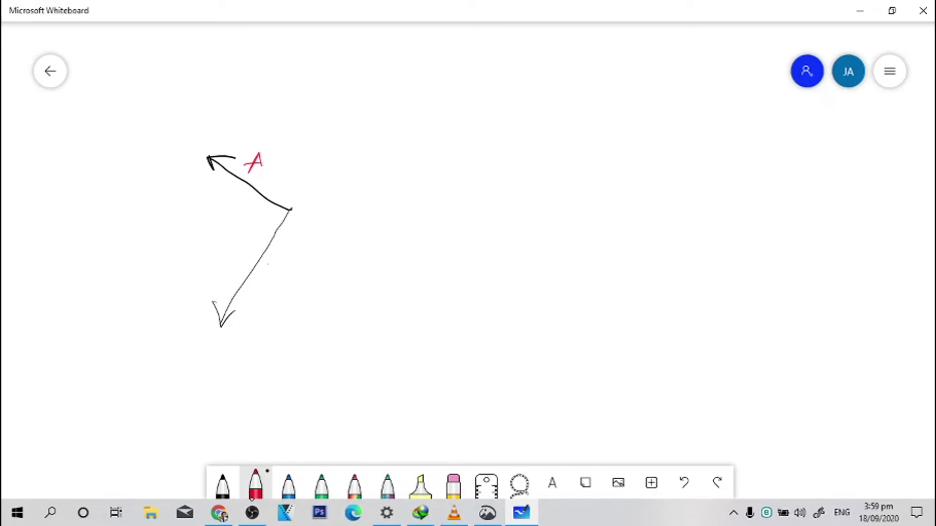
{"action": "mouse_move", "coordinate": [263, 266]}
{"action": "left_mouse_down"}
{"action": "mouse_move", "coordinate": [264, 287]}
{"action": "mouse_move", "coordinate": [263, 271]}
{"action": "left_mouse_up"}
{"action": "mouse_move", "coordinate": [264, 260]}
{"action": "left_mouse_down"}
{"action": "mouse_move", "coordinate": [264, 293]}
{"action": "mouse_move", "coordinate": [287, 280]}
{"action": "mouse_move", "coordinate": [263, 284]}
{"action": "left_mouse_up"}
{"action": "left_click", "coordinate": [222, 485]}
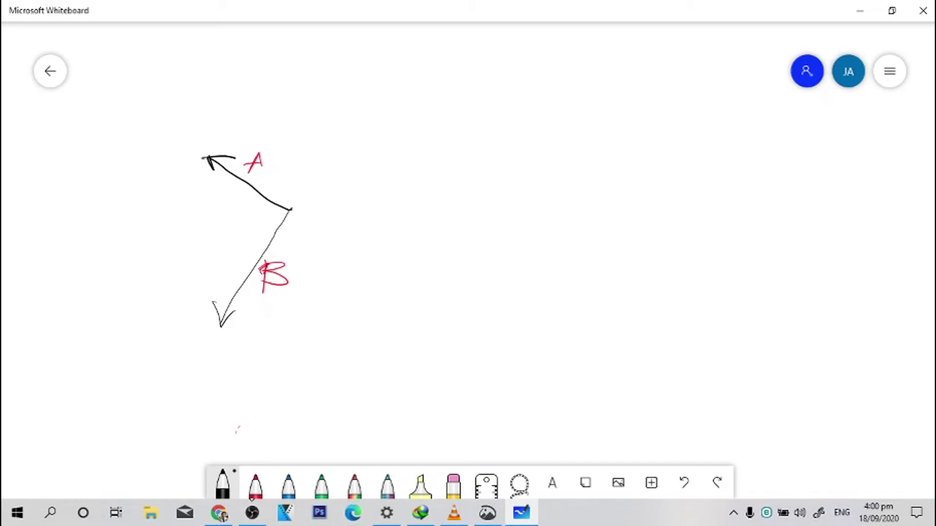
{"action": "mouse_move", "coordinate": [203, 158]}
{"action": "left_mouse_down"}
{"action": "mouse_move", "coordinate": [122, 294]}
{"action": "mouse_move", "coordinate": [120, 283]}
{"action": "mouse_move", "coordinate": [144, 287]}
{"action": "left_mouse_up"}
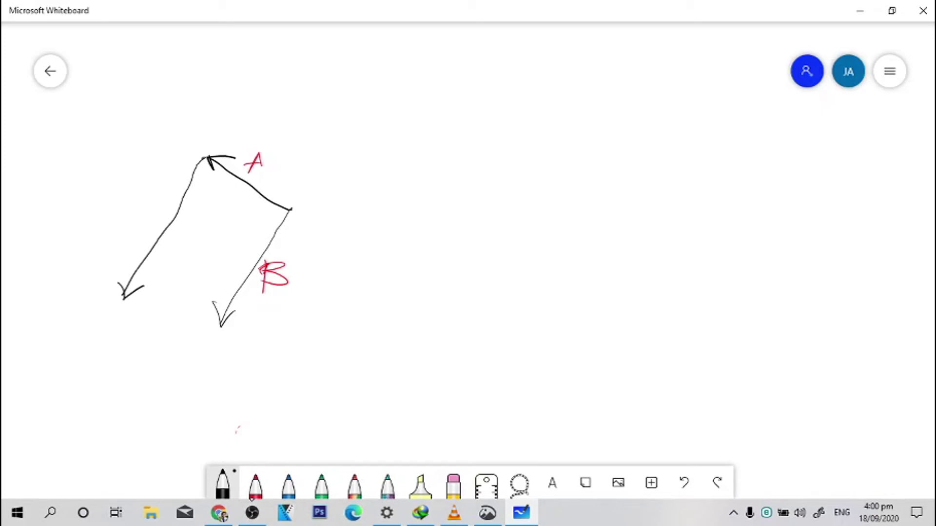
- Erase and redraw part of the left side, then label it B in red
{"action": "left_click_drag", "start_coordinate": [143, 239], "coordinate": [145, 217]}
{"action": "left_click", "coordinate": [251, 494]}
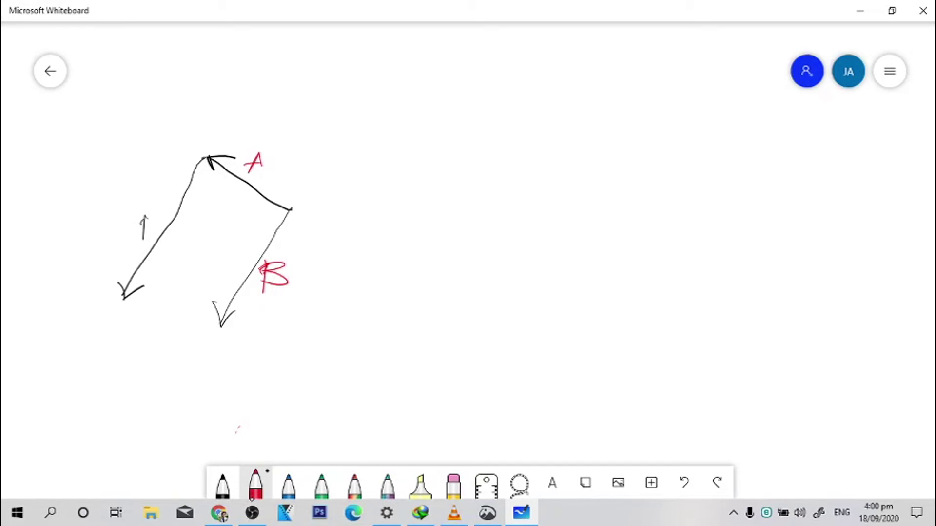
{"action": "mouse_move", "coordinate": [176, 201]}
{"action": "left_mouse_down"}
{"action": "mouse_move", "coordinate": [143, 216]}
{"action": "mouse_move", "coordinate": [146, 236]}
{"action": "left_mouse_up"}
{"action": "left_click", "coordinate": [222, 485]}
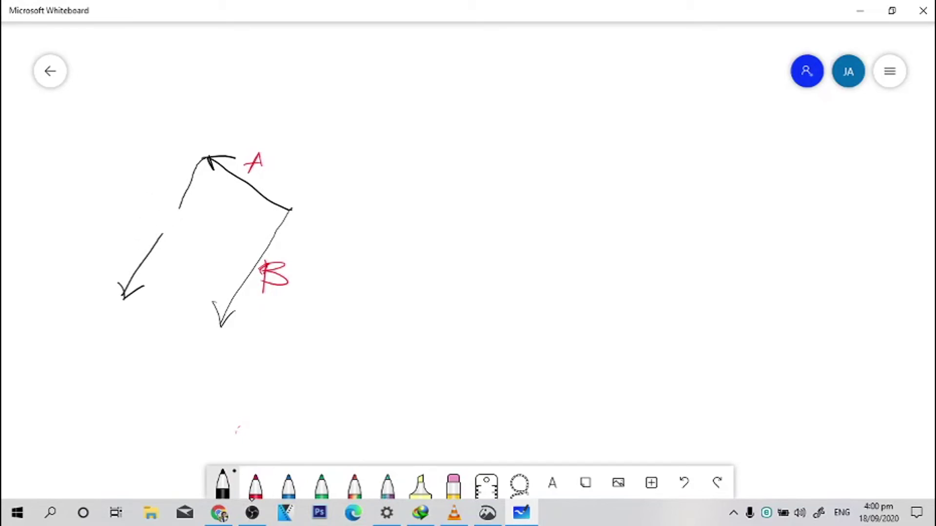
{"action": "left_click_drag", "start_coordinate": [181, 195], "coordinate": [161, 235]}
{"action": "left_click", "coordinate": [252, 495]}
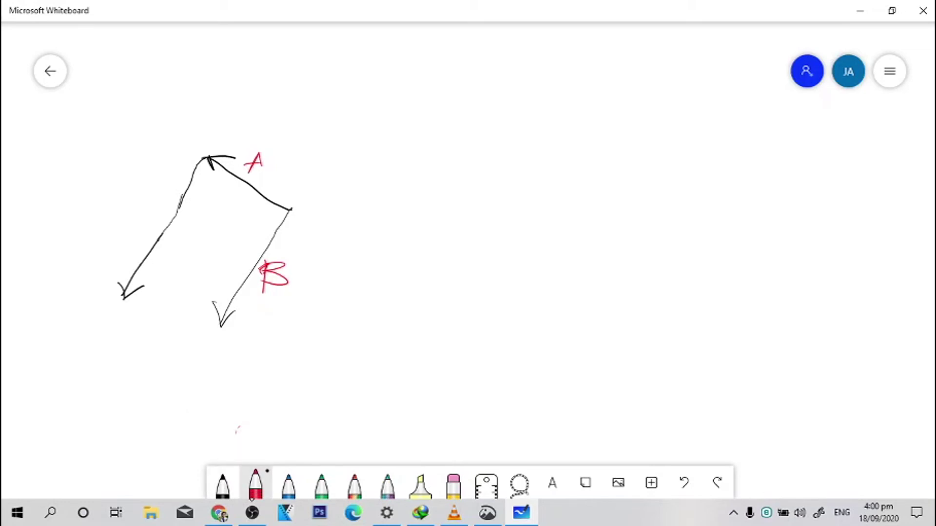
{"action": "left_click_drag", "start_coordinate": [133, 206], "coordinate": [134, 230]}
{"action": "mouse_move", "coordinate": [125, 208]}
{"action": "left_mouse_down"}
{"action": "mouse_move", "coordinate": [132, 229]}
{"action": "mouse_move", "coordinate": [148, 208]}
{"action": "mouse_move", "coordinate": [133, 227]}
{"action": "left_mouse_up"}
- Draw the black bottom edge closing the second parallelogram and label it A
{"action": "left_click", "coordinate": [222, 486]}
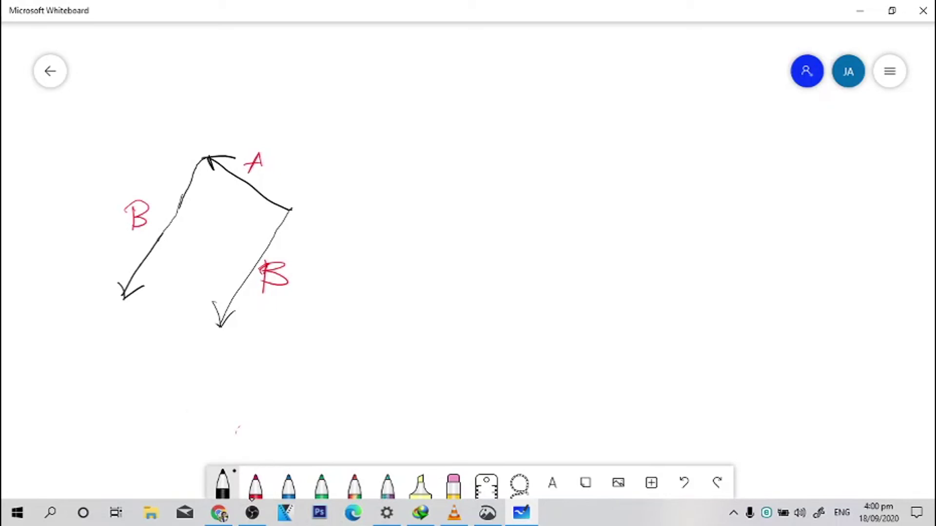
{"action": "mouse_move", "coordinate": [220, 326]}
{"action": "left_mouse_down"}
{"action": "mouse_move", "coordinate": [133, 290]}
{"action": "mouse_move", "coordinate": [125, 299]}
{"action": "mouse_move", "coordinate": [147, 285]}
{"action": "left_mouse_up"}
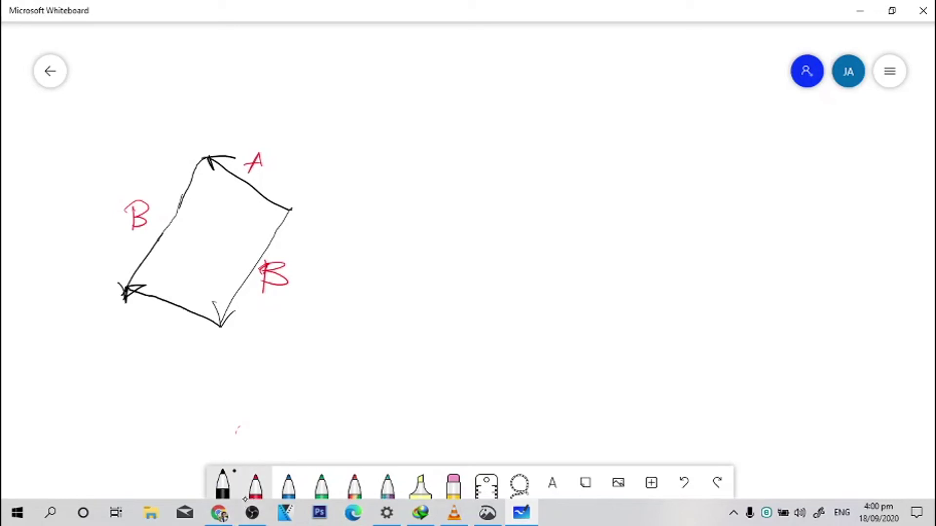
{"action": "mouse_move", "coordinate": [150, 329]}
{"action": "left_mouse_down"}
{"action": "mouse_move", "coordinate": [158, 306]}
{"action": "mouse_move", "coordinate": [170, 333]}
{"action": "mouse_move", "coordinate": [175, 322]}
{"action": "left_mouse_up"}
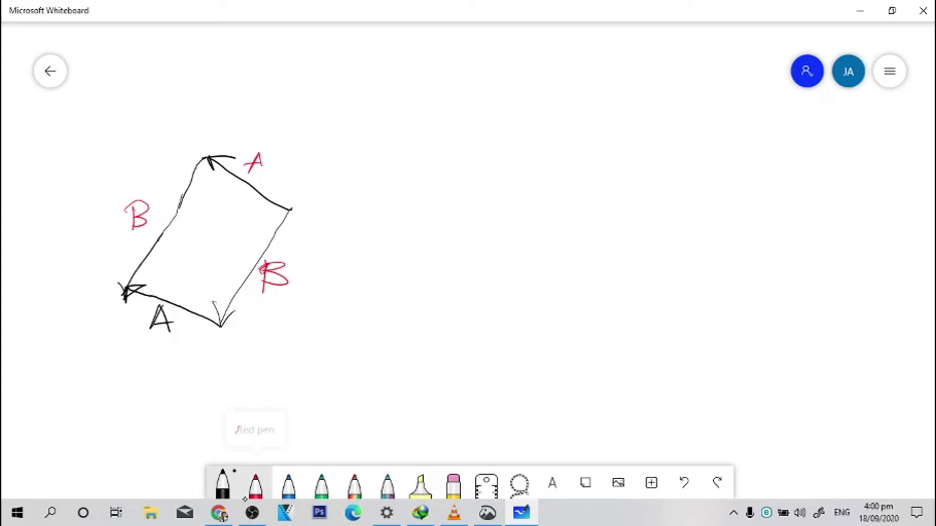
{"action": "left_click", "coordinate": [245, 497]}
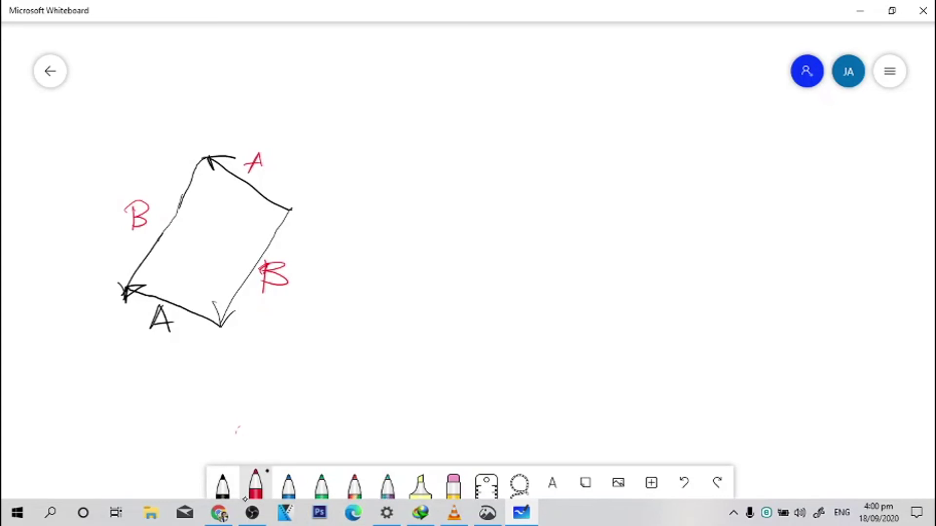
- Draw a red diagonal from the right corner to the lower-left corner, label it R, and begin the heading
{"action": "left_click", "coordinate": [288, 209]}
{"action": "left_click_drag", "start_coordinate": [288, 210], "coordinate": [146, 286]}
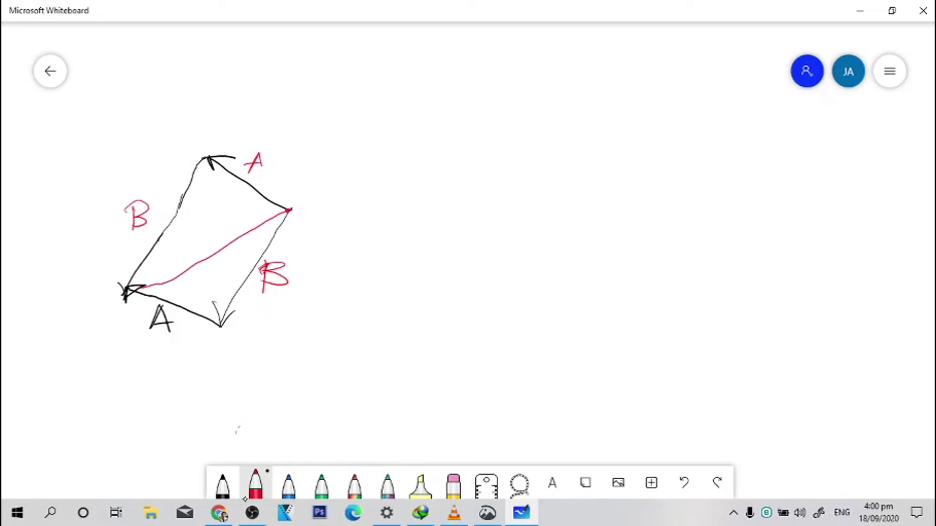
{"action": "right_click", "coordinate": [139, 289]}
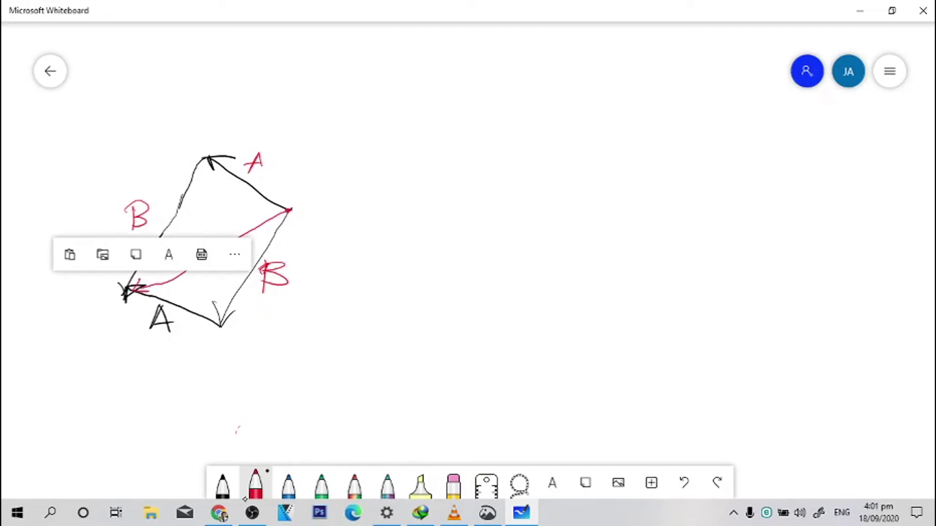
{"action": "left_click", "coordinate": [192, 227]}
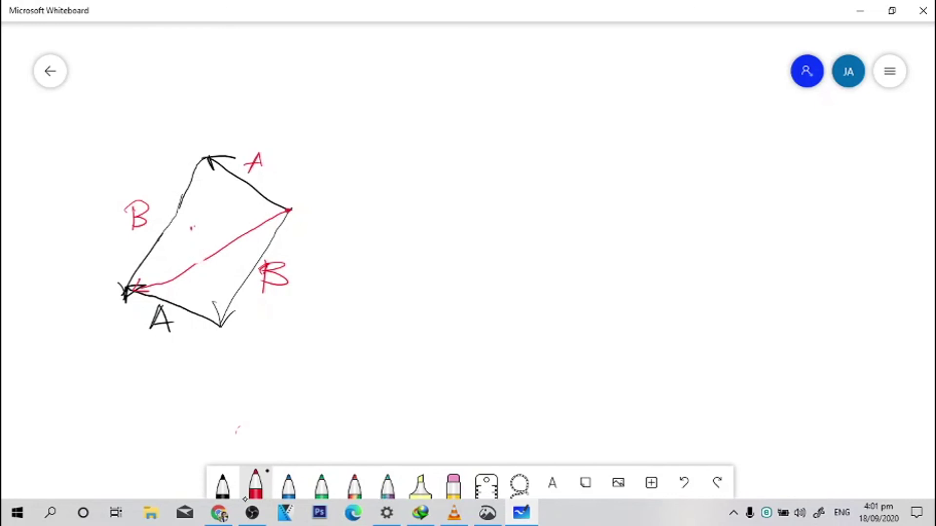
{"action": "right_click", "coordinate": [192, 230]}
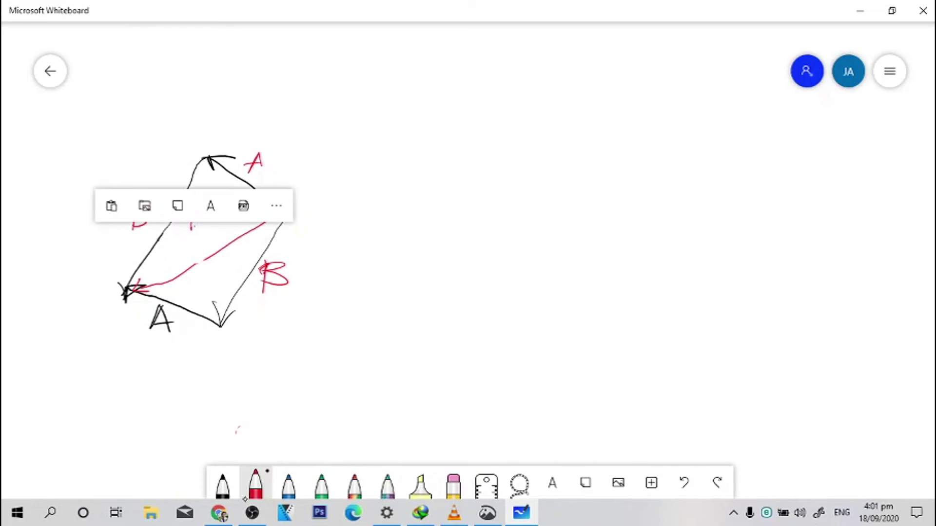
{"action": "left_click", "coordinate": [193, 225]}
{"action": "left_click_drag", "start_coordinate": [192, 224], "coordinate": [195, 256]}
{"action": "mouse_move", "coordinate": [192, 223]}
{"action": "left_mouse_down"}
{"action": "mouse_move", "coordinate": [209, 225]}
{"action": "mouse_move", "coordinate": [214, 253]}
{"action": "left_mouse_up"}
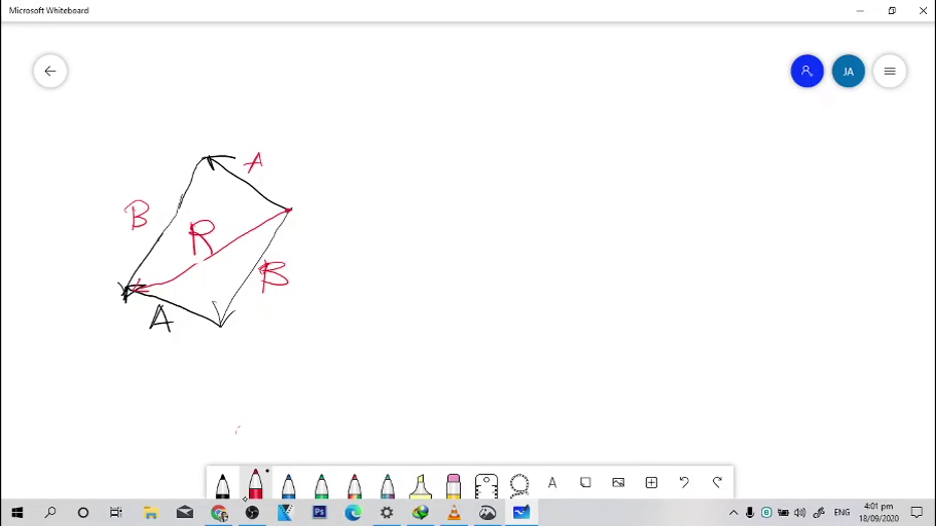
{"action": "mouse_move", "coordinate": [322, 63]}
{"action": "left_mouse_down"}
{"action": "mouse_move", "coordinate": [323, 99]}
{"action": "mouse_move", "coordinate": [370, 82]}
{"action": "mouse_move", "coordinate": [393, 102]}
{"action": "left_mouse_up"}
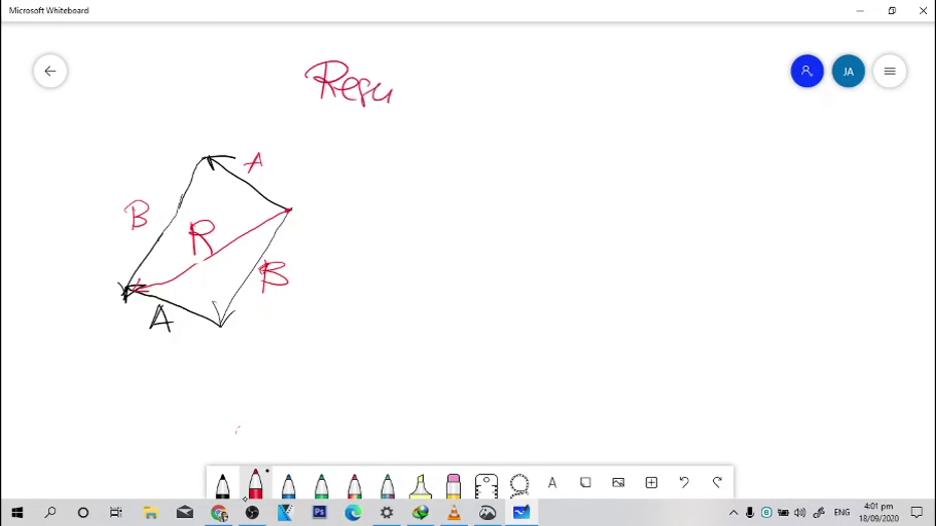
- Finish handwriting the red title 'Resultant Vectors'
{"action": "left_click_drag", "start_coordinate": [402, 65], "coordinate": [395, 108]}
{"action": "mouse_move", "coordinate": [415, 66]}
{"action": "left_mouse_down"}
{"action": "mouse_move", "coordinate": [410, 111]}
{"action": "mouse_move", "coordinate": [432, 83]}
{"action": "left_mouse_up"}
{"action": "left_click_drag", "start_coordinate": [430, 88], "coordinate": [446, 117]}
{"action": "left_click_drag", "start_coordinate": [464, 69], "coordinate": [457, 106]}
{"action": "mouse_move", "coordinate": [451, 91]}
{"action": "left_mouse_down"}
{"action": "mouse_move", "coordinate": [466, 87]}
{"action": "mouse_move", "coordinate": [480, 111]}
{"action": "left_mouse_up"}
{"action": "left_click_drag", "start_coordinate": [489, 70], "coordinate": [506, 125]}
{"action": "left_click_drag", "start_coordinate": [529, 105], "coordinate": [529, 124]}
{"action": "left_click_drag", "start_coordinate": [539, 84], "coordinate": [536, 128]}
{"action": "mouse_move", "coordinate": [534, 111]}
{"action": "left_mouse_down"}
{"action": "mouse_move", "coordinate": [571, 105]}
{"action": "mouse_move", "coordinate": [574, 128]}
{"action": "mouse_move", "coordinate": [591, 111]}
{"action": "left_mouse_up"}
{"action": "left_click_drag", "start_coordinate": [605, 110], "coordinate": [599, 133]}
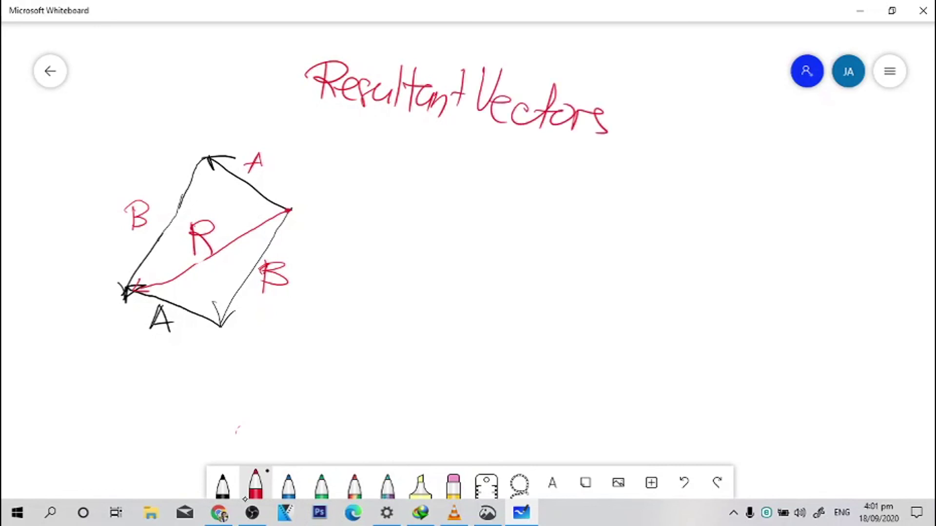
- Write the red note 'sum of 2 or more vectors' under the title
{"action": "mouse_move", "coordinate": [324, 142]}
{"action": "left_mouse_down"}
{"action": "mouse_move", "coordinate": [364, 164]}
{"action": "mouse_move", "coordinate": [388, 149]}
{"action": "mouse_move", "coordinate": [405, 168]}
{"action": "left_mouse_up"}
{"action": "left_click_drag", "start_coordinate": [411, 152], "coordinate": [444, 183]}
{"action": "left_click_drag", "start_coordinate": [473, 161], "coordinate": [463, 177]}
{"action": "mouse_move", "coordinate": [487, 160]}
{"action": "left_mouse_down"}
{"action": "mouse_move", "coordinate": [473, 198]}
{"action": "mouse_move", "coordinate": [502, 159]}
{"action": "left_mouse_up"}
{"action": "left_click_drag", "start_coordinate": [480, 174], "coordinate": [544, 191]}
{"action": "mouse_move", "coordinate": [560, 173]}
{"action": "left_mouse_down"}
{"action": "mouse_move", "coordinate": [618, 181]}
{"action": "mouse_move", "coordinate": [633, 205]}
{"action": "mouse_move", "coordinate": [659, 181]}
{"action": "mouse_move", "coordinate": [679, 213]}
{"action": "left_mouse_up"}
{"action": "left_click_drag", "start_coordinate": [373, 205], "coordinate": [439, 239]}
{"action": "mouse_move", "coordinate": [461, 203]}
{"action": "left_mouse_down"}
{"action": "mouse_move", "coordinate": [453, 253]}
{"action": "mouse_move", "coordinate": [468, 228]}
{"action": "left_mouse_up"}
{"action": "mouse_move", "coordinate": [482, 229]}
{"action": "left_mouse_down"}
{"action": "mouse_move", "coordinate": [475, 249]}
{"action": "mouse_move", "coordinate": [502, 229]}
{"action": "left_mouse_up"}
{"action": "left_click_drag", "start_coordinate": [514, 230], "coordinate": [517, 254]}
- Write the second note line '- R, C, R⃗, C⃗' with vector arrows
{"action": "mouse_move", "coordinate": [324, 279]}
{"action": "left_mouse_down"}
{"action": "mouse_move", "coordinate": [352, 279]}
{"action": "mouse_move", "coordinate": [372, 299]}
{"action": "left_mouse_up"}
{"action": "left_click_drag", "start_coordinate": [366, 264], "coordinate": [419, 309]}
{"action": "mouse_move", "coordinate": [467, 275]}
{"action": "left_mouse_down"}
{"action": "mouse_move", "coordinate": [457, 269]}
{"action": "mouse_move", "coordinate": [464, 306]}
{"action": "mouse_move", "coordinate": [488, 315]}
{"action": "left_mouse_up"}
{"action": "left_click_drag", "start_coordinate": [507, 278], "coordinate": [501, 311]}
{"action": "mouse_move", "coordinate": [504, 280]}
{"action": "left_mouse_down"}
{"action": "mouse_move", "coordinate": [527, 314]}
{"action": "mouse_move", "coordinate": [535, 273]}
{"action": "mouse_move", "coordinate": [530, 281]}
{"action": "left_mouse_up"}
{"action": "left_click_drag", "start_coordinate": [555, 314], "coordinate": [554, 322]}
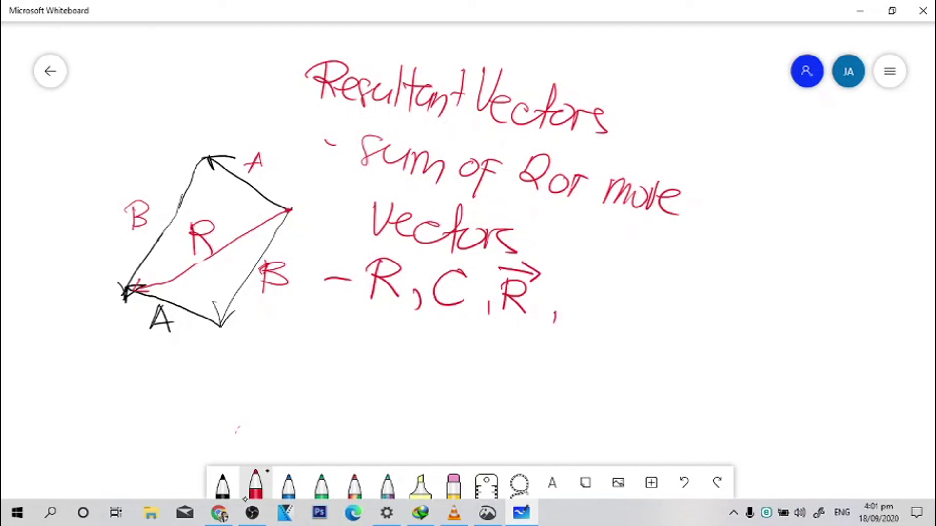
{"action": "left_click_drag", "start_coordinate": [592, 289], "coordinate": [594, 312]}
{"action": "mouse_move", "coordinate": [564, 269]}
{"action": "left_mouse_down"}
{"action": "mouse_move", "coordinate": [600, 278]}
{"action": "mouse_move", "coordinate": [593, 291]}
{"action": "left_mouse_up"}
{"action": "left_click", "coordinate": [588, 267]}
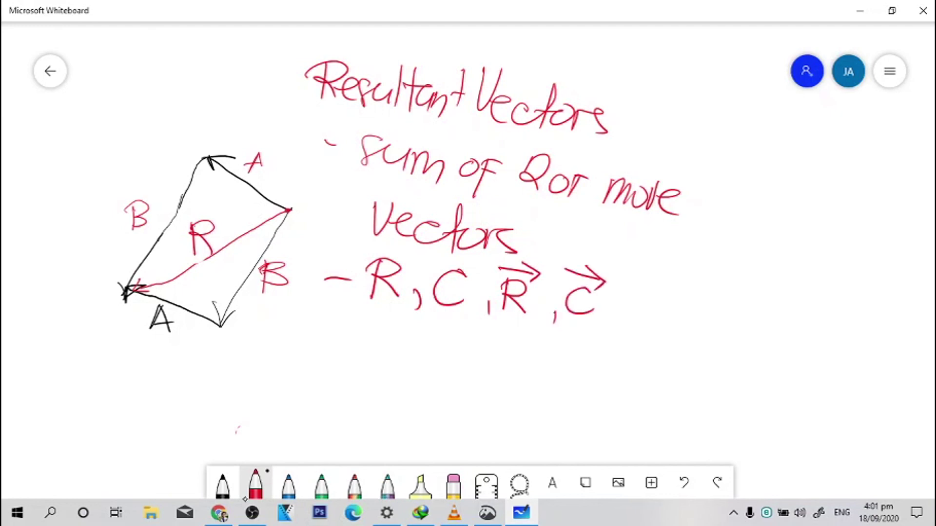